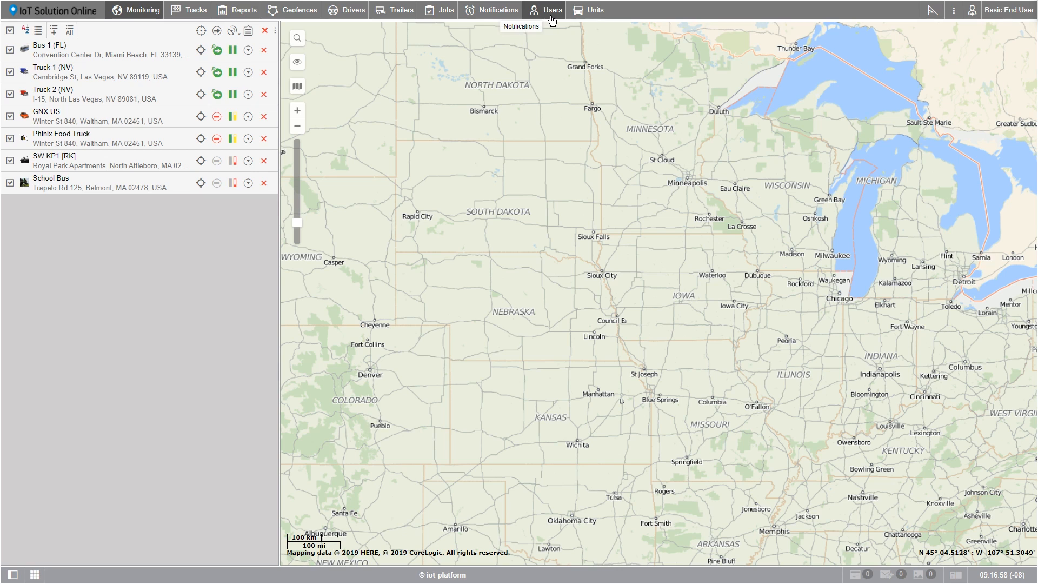
# Start creating a new user and enter the user's e-mail address as its name
pyautogui.click(551, 20)
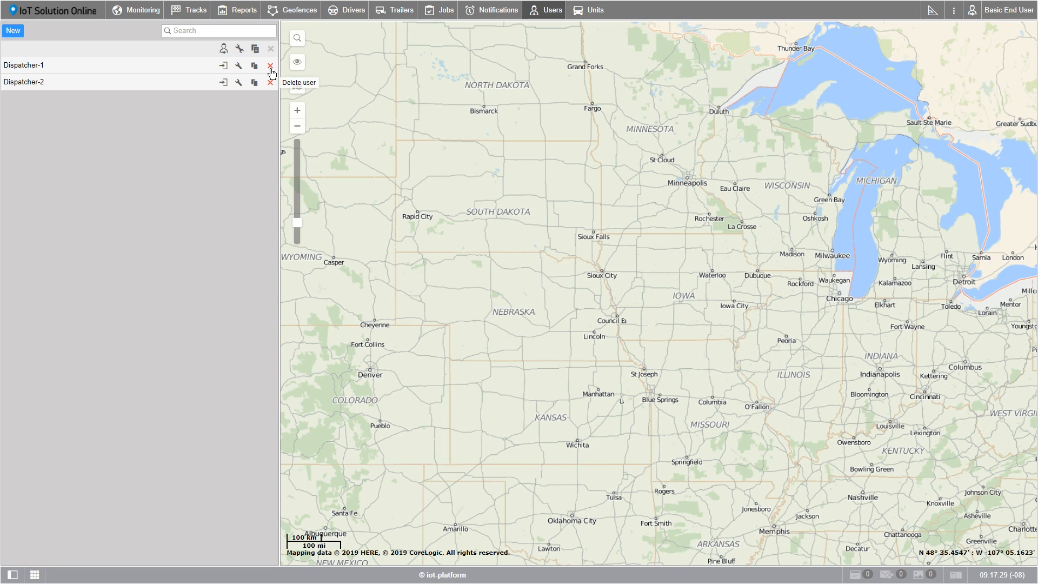
pyautogui.click(14, 32)
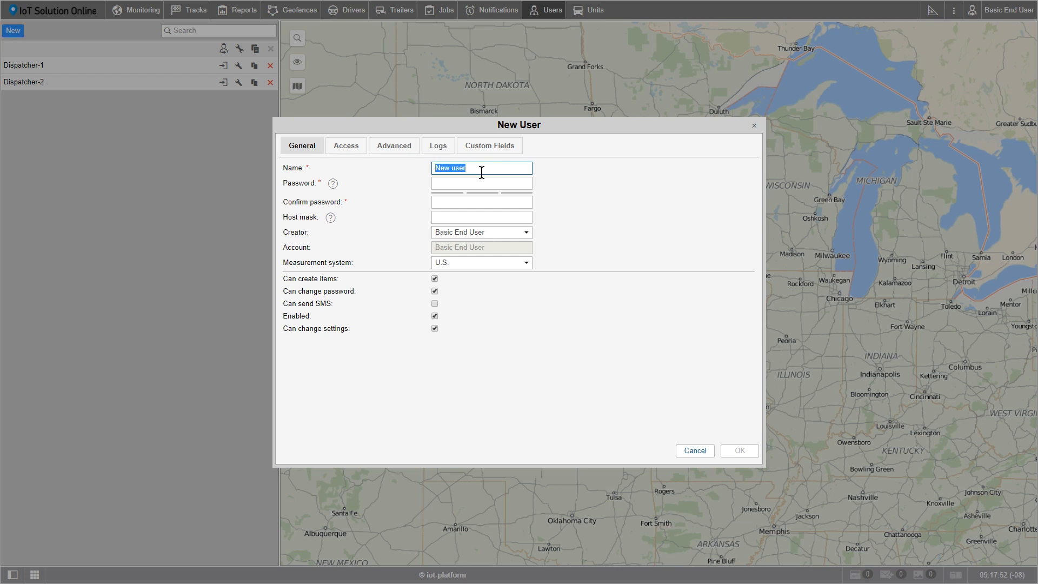
pyautogui.write('basic@user.com')
pyautogui.press('Tab')
# Paste the account password into both the password and confirm password fields
pyautogui.click(479, 180)
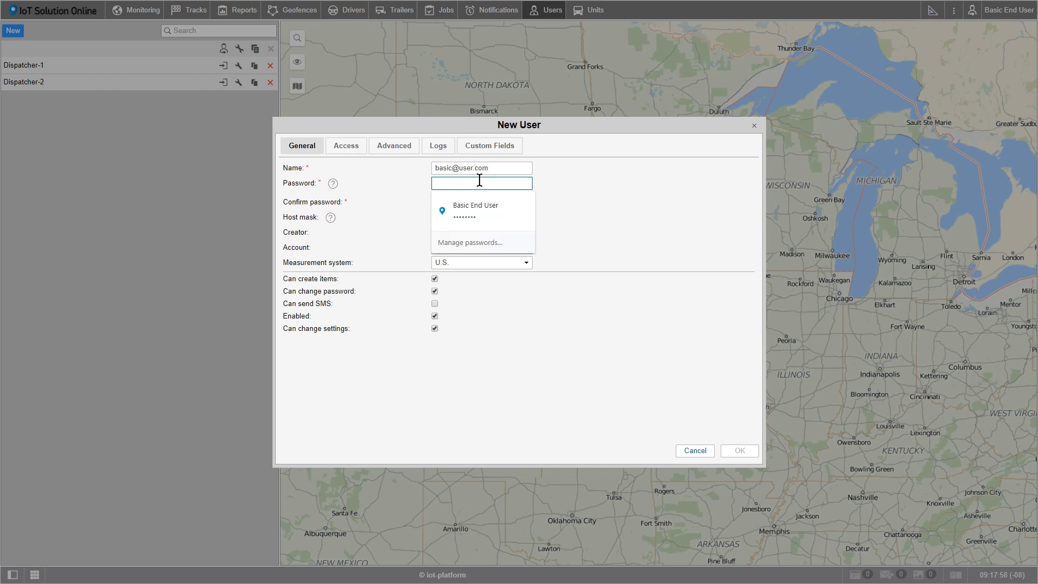
pyautogui.hotkey('ctrl', 'v')
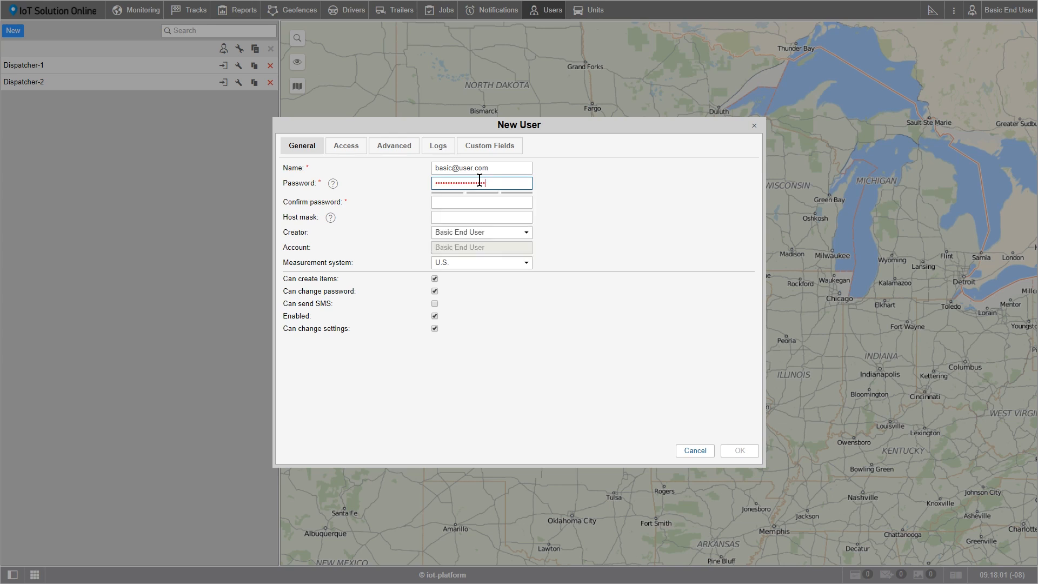
pyautogui.click(482, 201)
pyautogui.hotkey('ctrl', 'v')
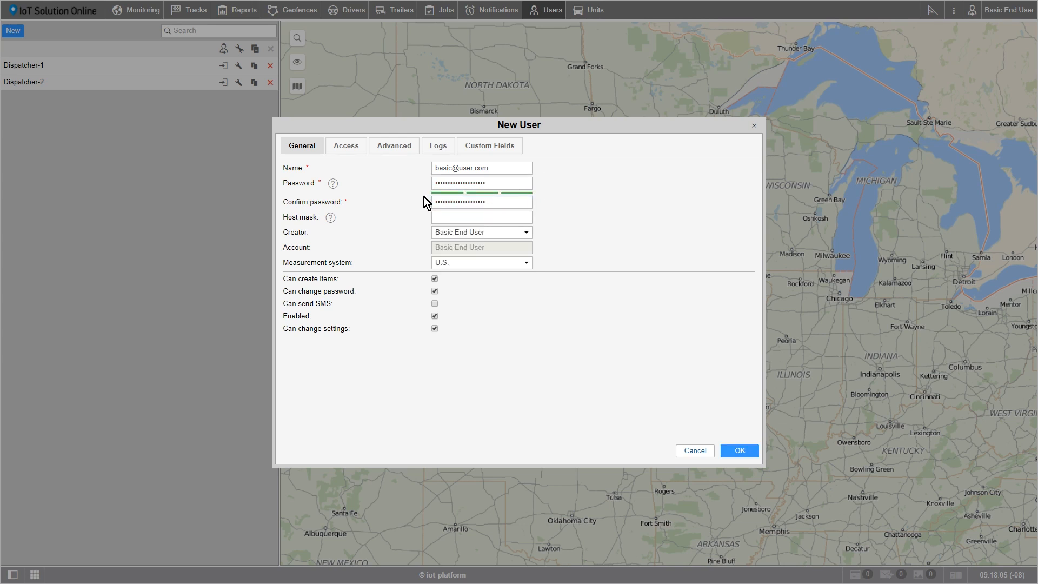
# Set the new user's creator to Dispatcher-2
pyautogui.moveTo(332, 184)
pyautogui.moveTo(331, 218)
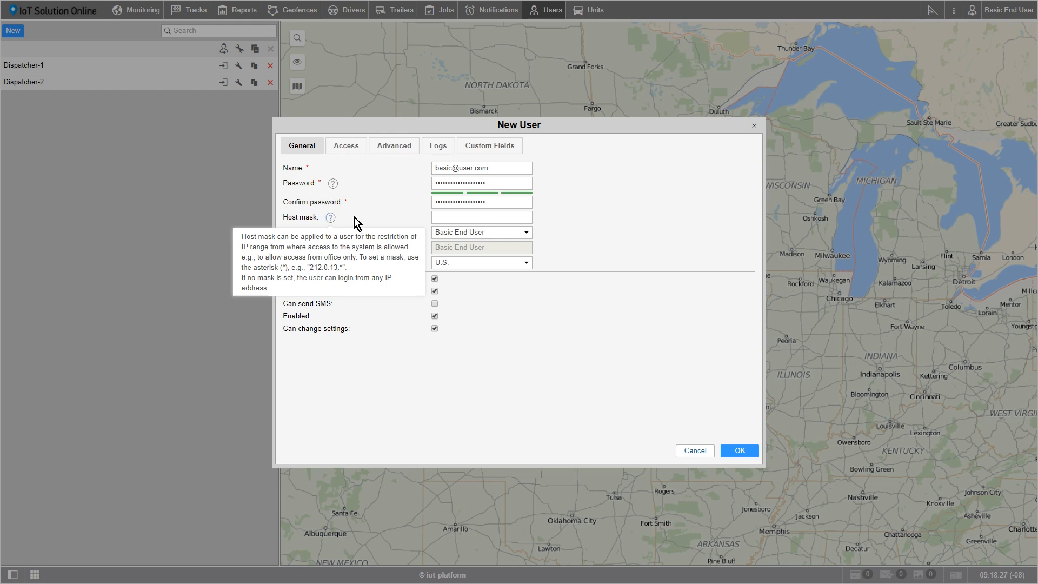
pyautogui.click(528, 233)
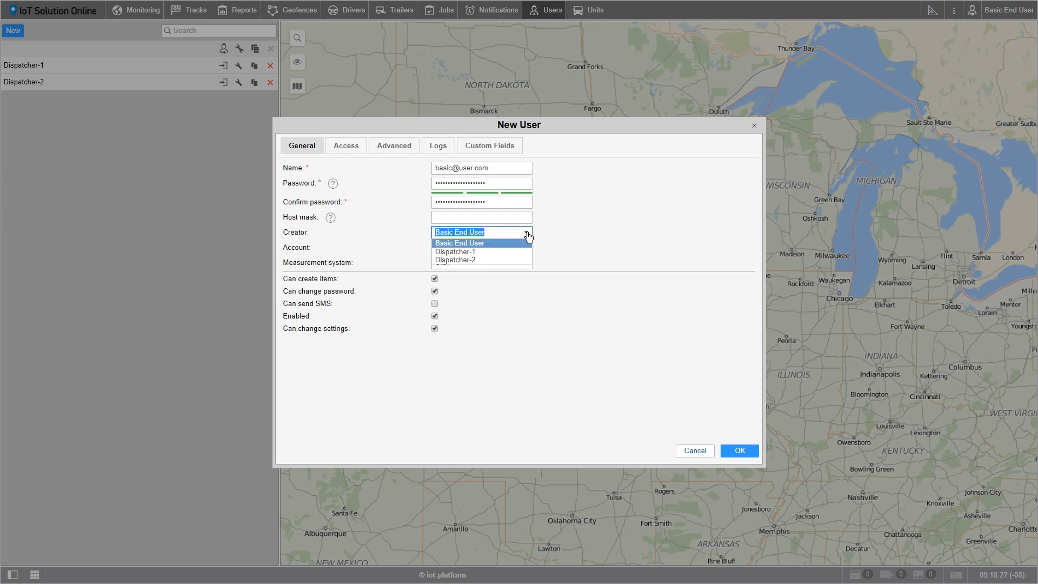
pyautogui.click(483, 260)
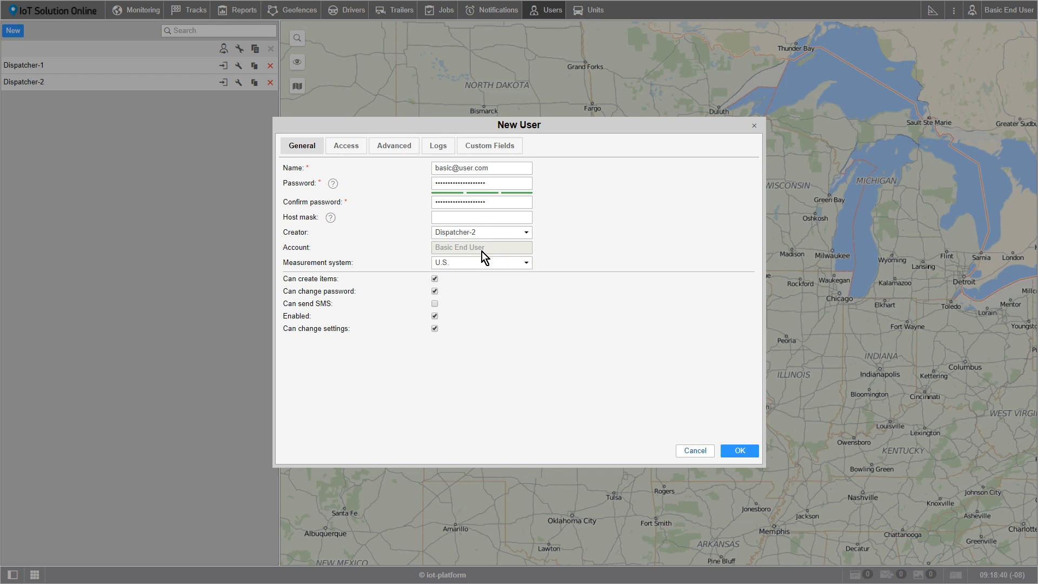
# Choose U.S. as the measurement system and toggle the Enabled option
pyautogui.click(525, 263)
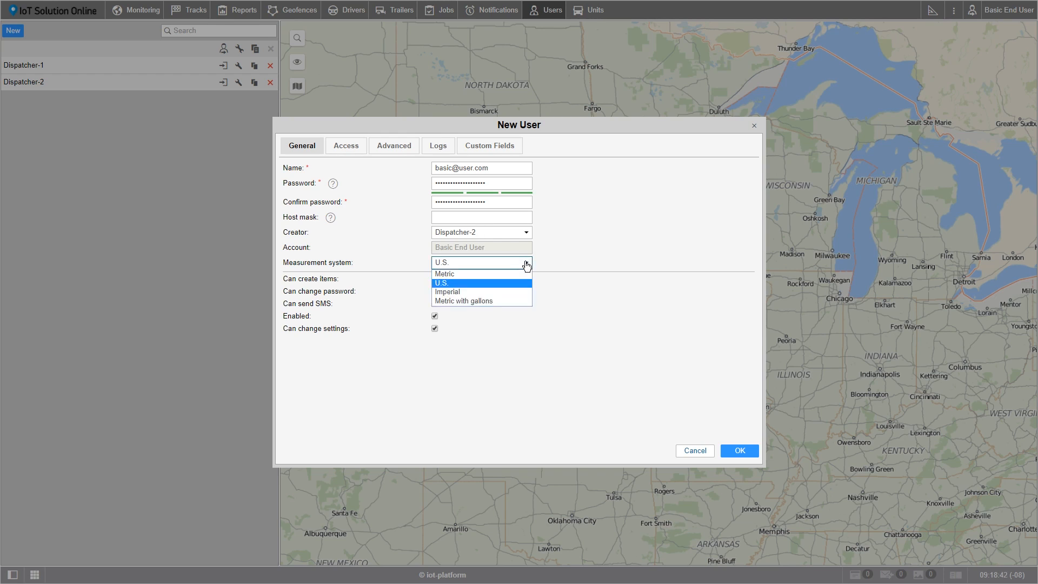
pyautogui.click(506, 281)
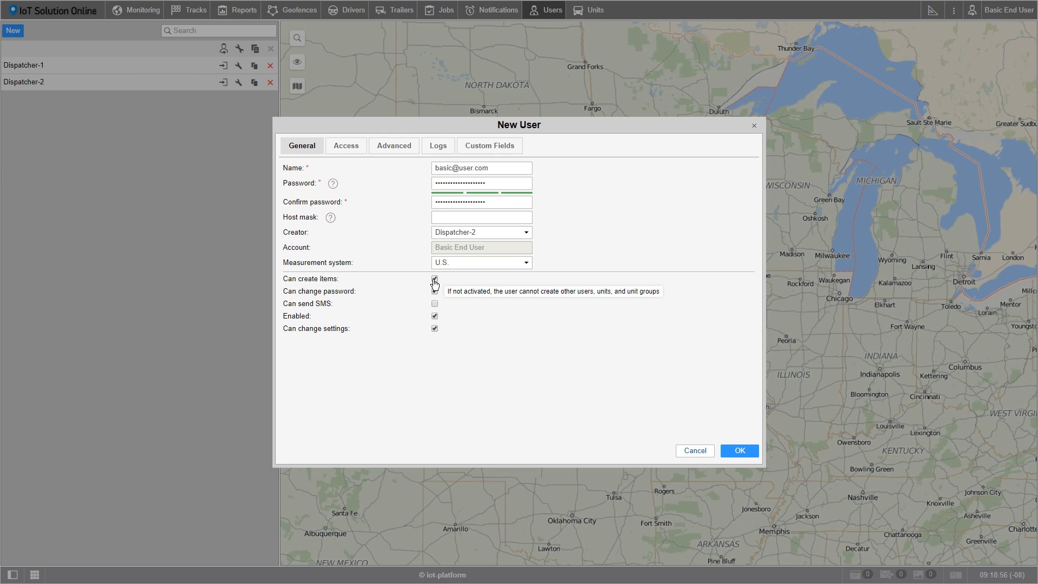
pyautogui.click(435, 316)
# Grant the user full access to all units and to the Basic End User resource
pyautogui.click(339, 148)
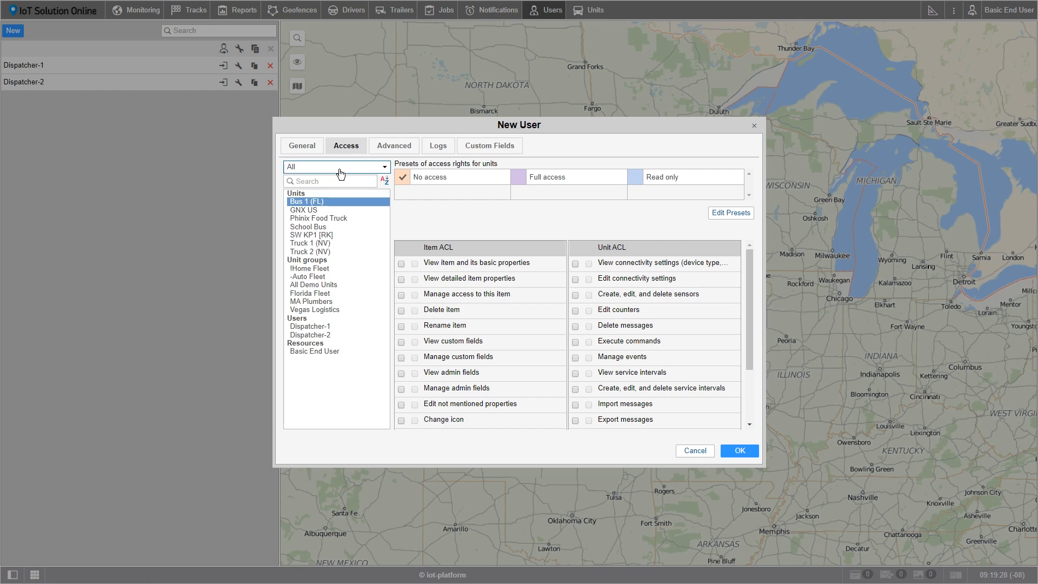
pyautogui.keyDown('shift'); pyautogui.click(323, 252); pyautogui.keyUp('shift')
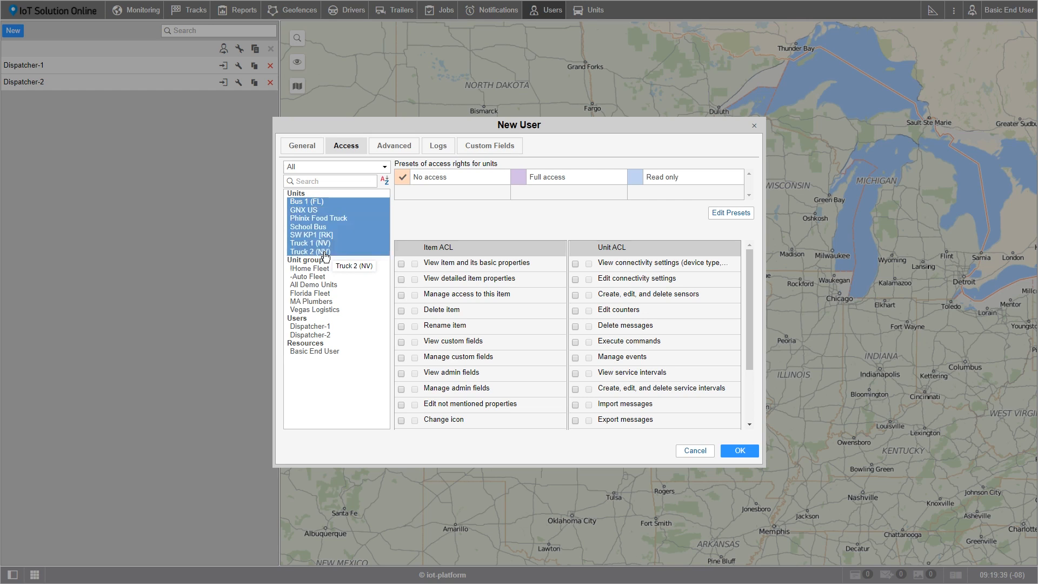
pyautogui.click(520, 180)
pyautogui.click(320, 352)
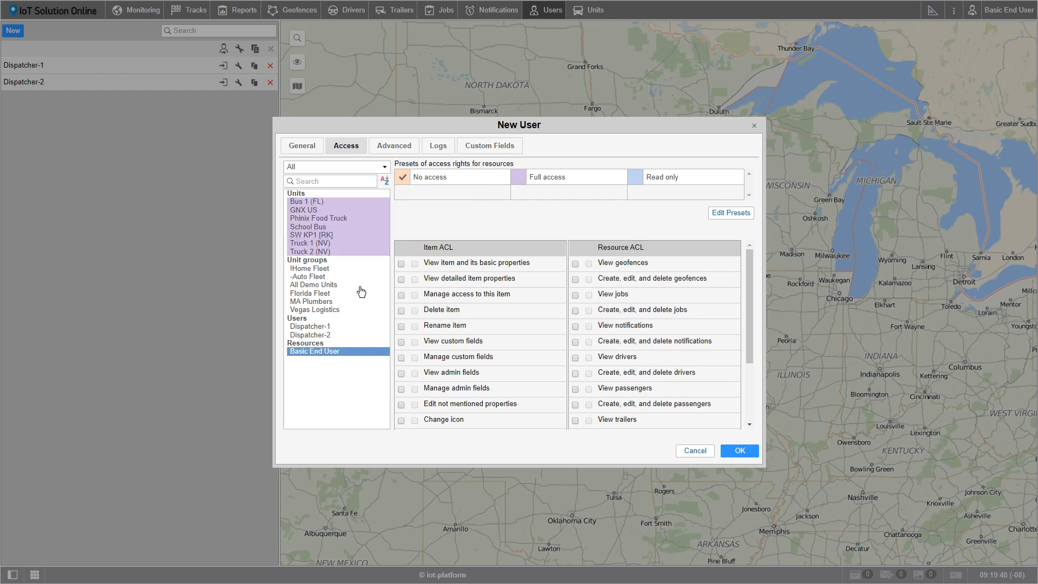
pyautogui.click(519, 180)
# Enter the user's e-mail address in the advanced e-mail field
pyautogui.click(389, 151)
pyautogui.moveTo(466, 166); pyautogui.dragTo(593, 165)
pyautogui.write('basic@user.com')
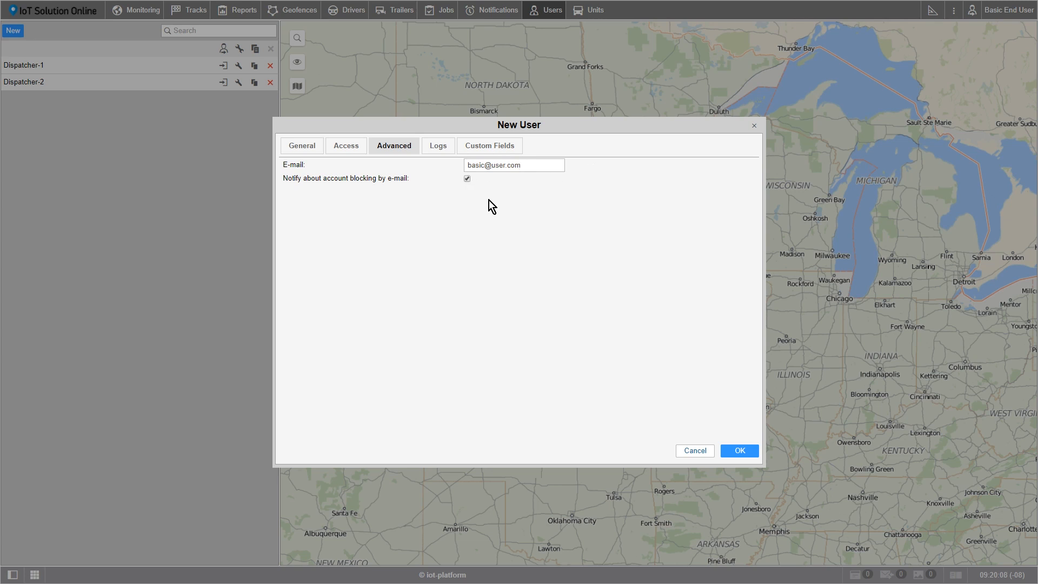
# Examine the user's log filters for message type and time range
pyautogui.click(441, 149)
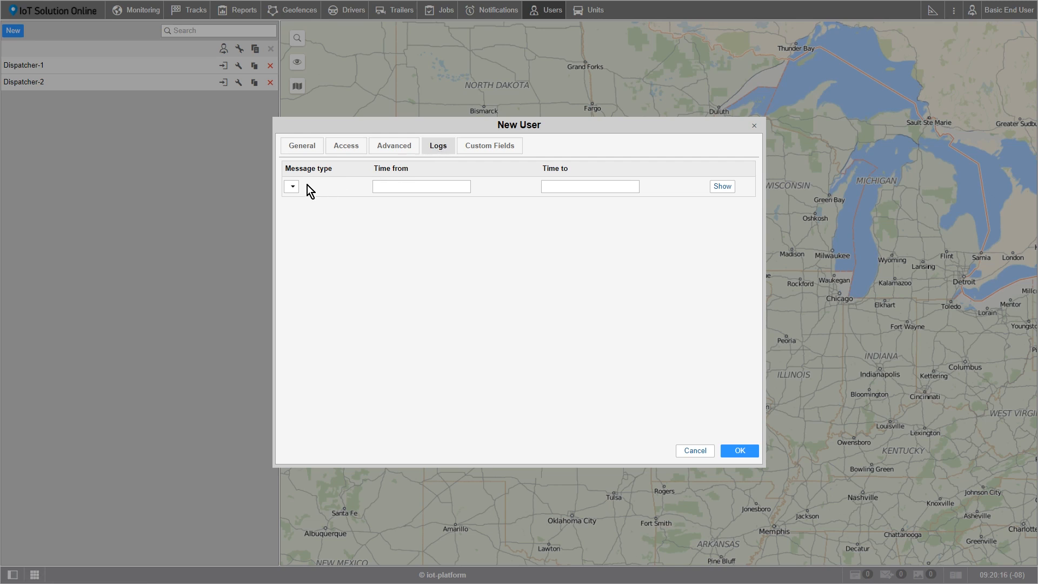
pyautogui.click(392, 185)
pyautogui.click(560, 184)
# Add a custom field named Position for the user
pyautogui.click(497, 154)
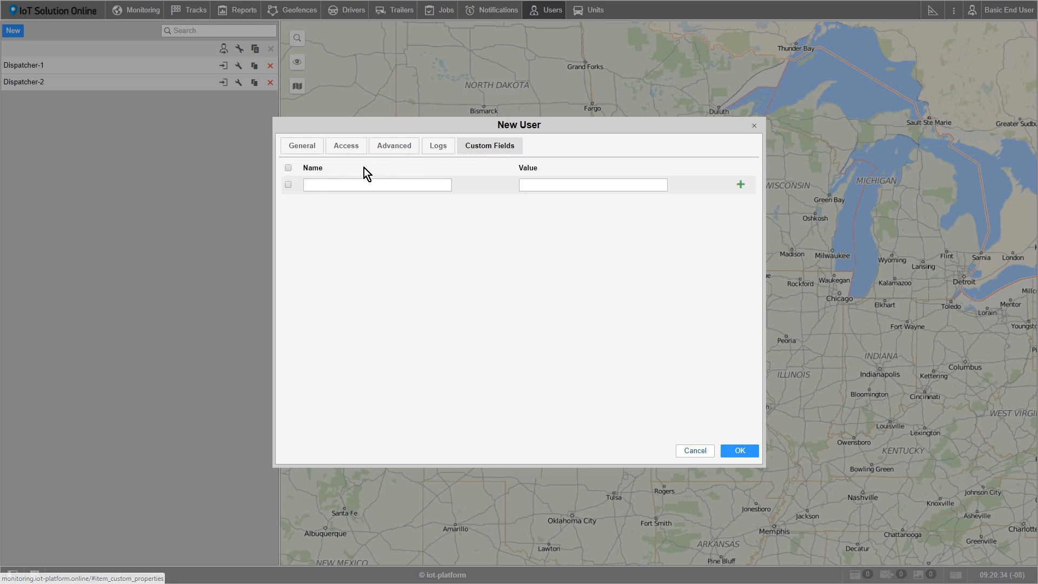
pyautogui.click(289, 185)
pyautogui.click(337, 186)
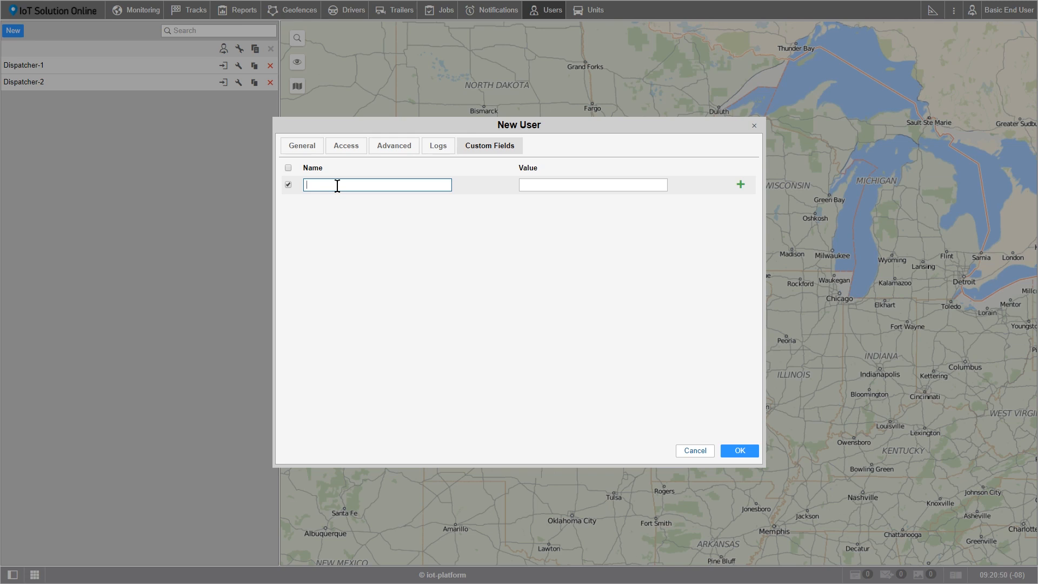
pyautogui.write('Position')
# Set the Position custom field value to Dispatcher, add the row, and save the new user
pyautogui.click(524, 184)
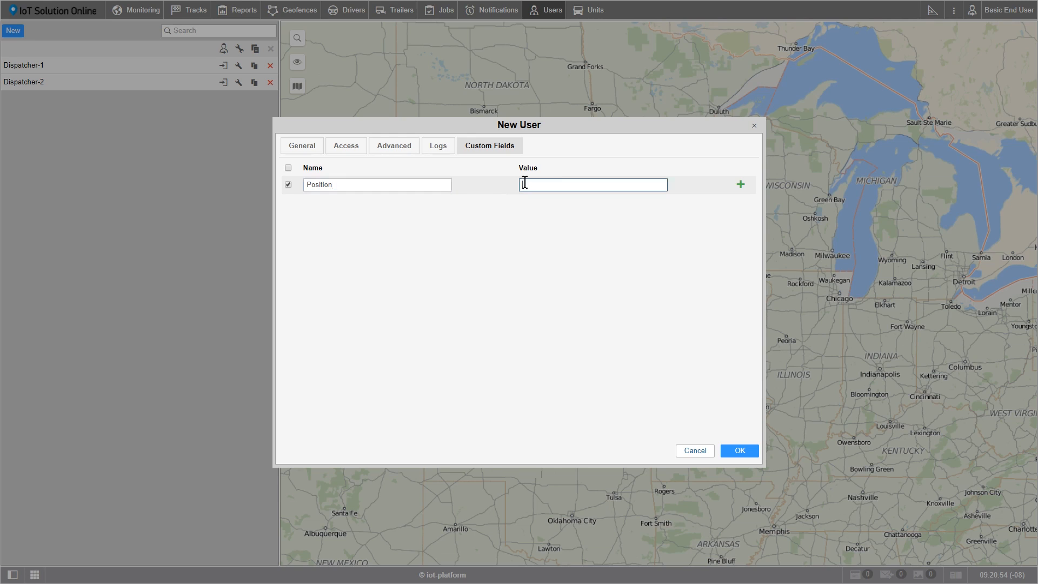
pyautogui.write('Dispatcher')
pyautogui.click(740, 185)
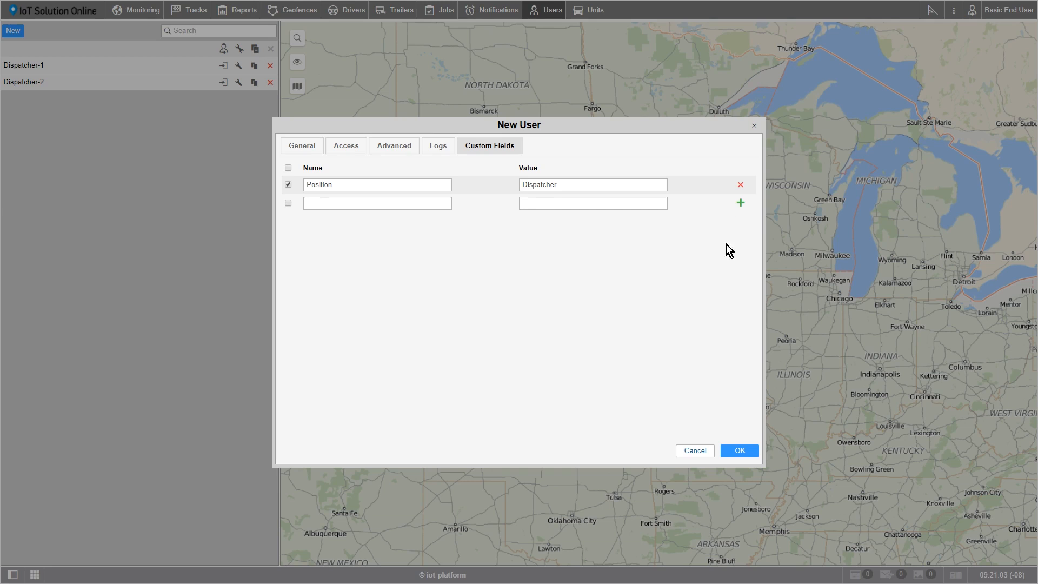
pyautogui.click(743, 452)
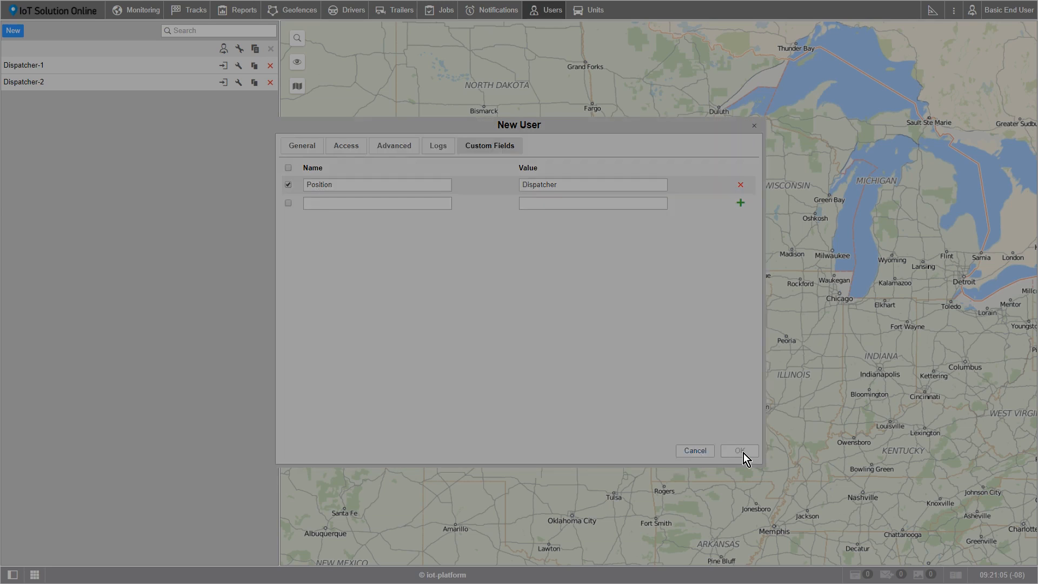